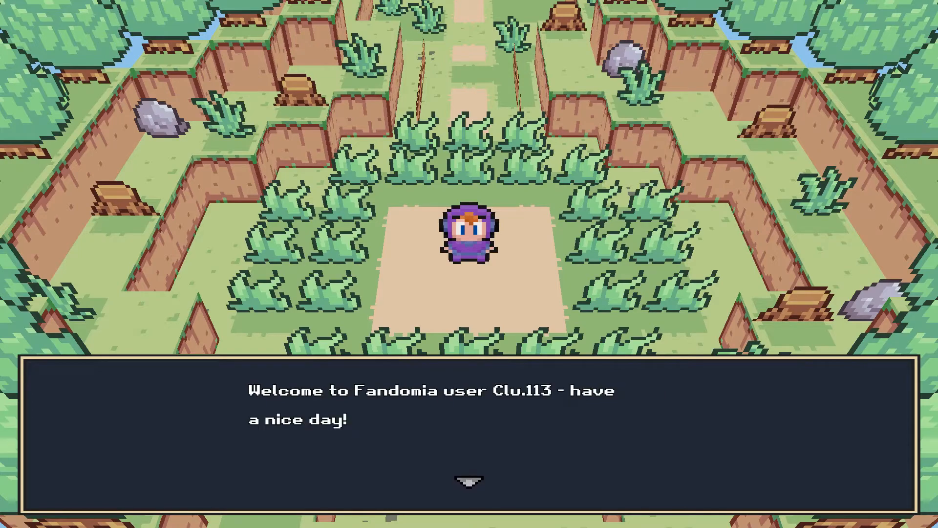
Dismiss the welcome message in the test game and walk the hero around the starting clearing
{"action": "key", "text": "space"}
{"action": "key", "text": "w"}
{"action": "key", "text": "a"}
{"action": "key", "text": "s"}
{"action": "key", "text": "d"}
{"action": "key", "text": "w"}
{"action": "key", "text": "a"}
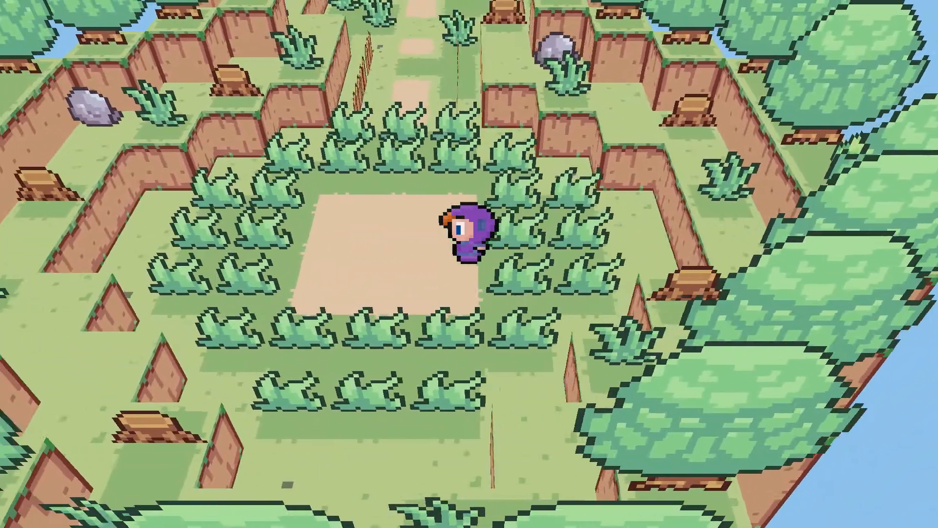
{"action": "key", "text": "w"}
Open the in-game main menu and quit the test game
{"action": "key", "text": "Escape"}
{"action": "key", "text": "s"}
{"action": "key", "text": "s"}
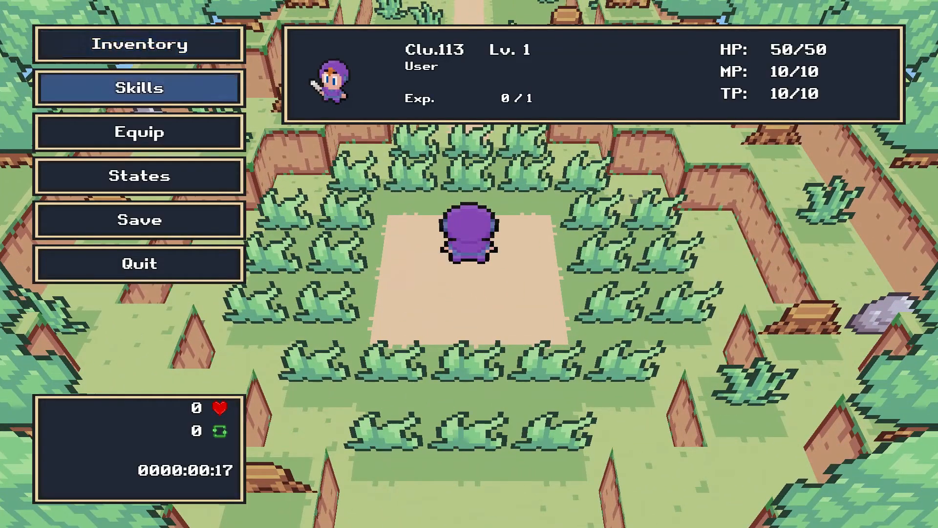
{"action": "key", "text": "s"}
{"action": "key", "text": "s"}
{"action": "key", "text": "s"}
{"action": "key", "text": "space"}
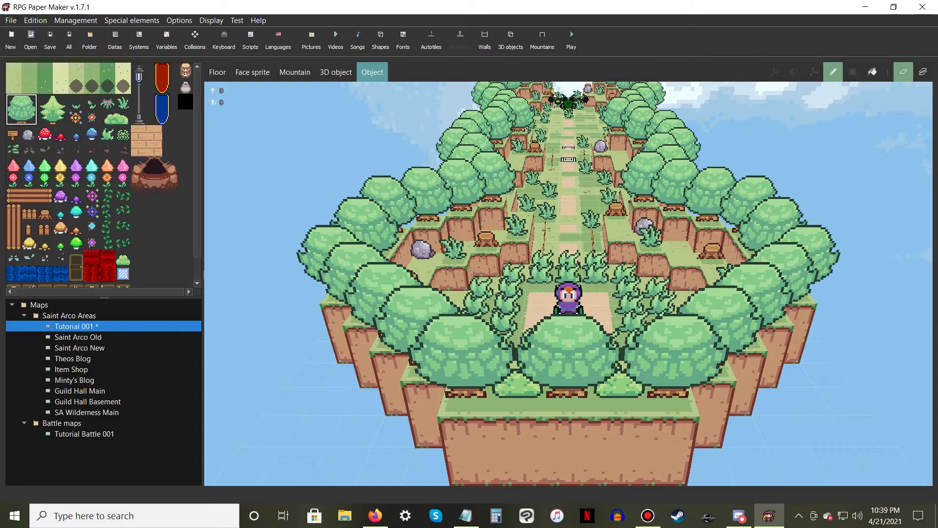
Open the Tutorial 001 map properties, enlarge the window, review the startup reaction commands and close it
{"action": "right_click", "coordinate": [102, 326]}
{"action": "left_click", "coordinate": [122, 333]}
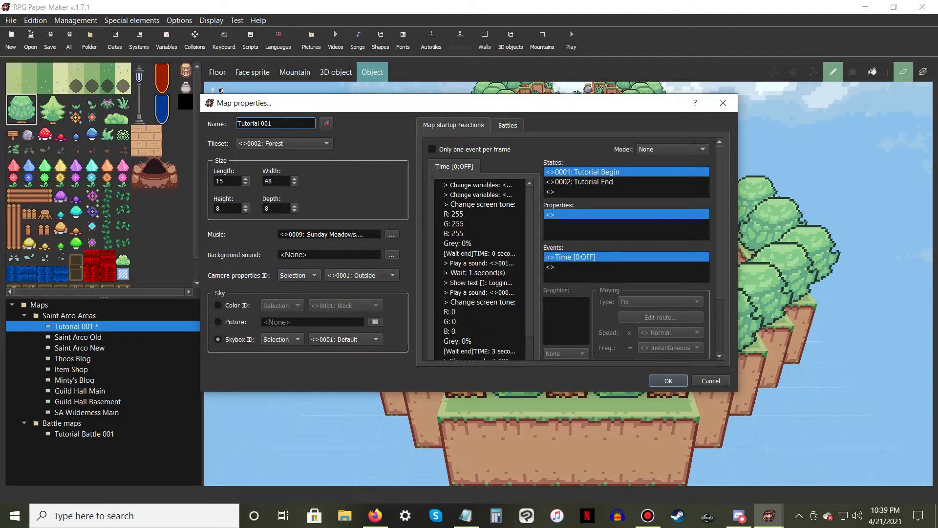
{"action": "left_click_drag", "start_coordinate": [737, 208], "coordinate": [733, 300]}
{"action": "left_click_drag", "start_coordinate": [570, 391], "coordinate": [570, 507]}
{"action": "key", "text": "ctrl"}
{"action": "key", "text": "ctrl"}
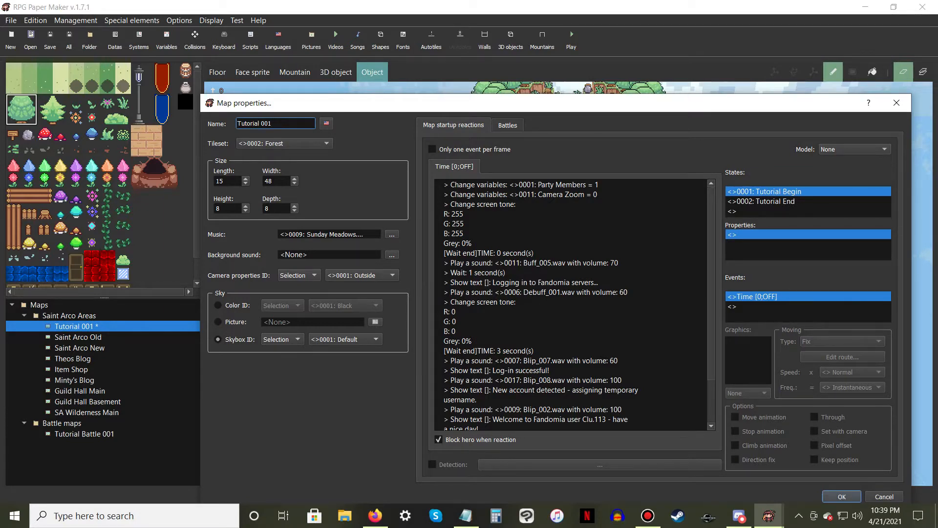
{"action": "key", "text": "Return"}
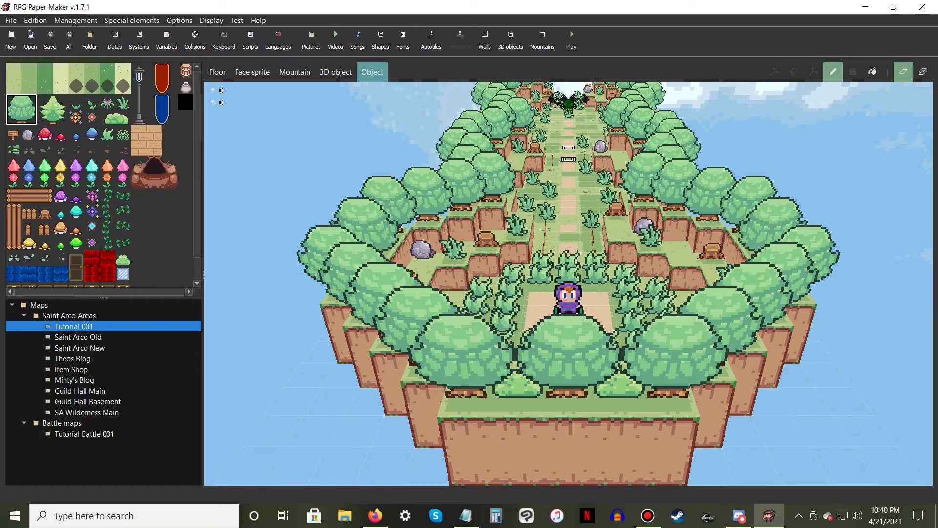
Reopen the Tutorial 001 map properties and select the Change state command at the end of the startup reaction
{"action": "right_click", "coordinate": [83, 324]}
{"action": "left_click", "coordinate": [122, 329]}
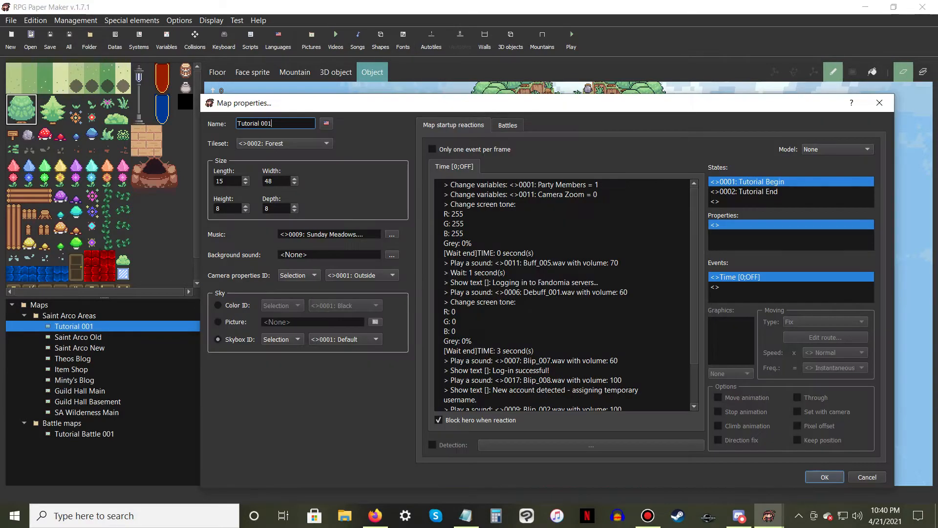
{"action": "key", "text": "ctrl"}
{"action": "key", "text": "ctrl"}
{"action": "scroll", "coordinate": [563, 294], "scroll_direction": "down", "scroll_amount": 3}
{"action": "left_click", "coordinate": [562, 375]}
Browse the available event commands for Change state among the object interactions and close the list without adding a command
{"action": "right_click", "coordinate": [511, 374]}
{"action": "left_click", "coordinate": [528, 380]}
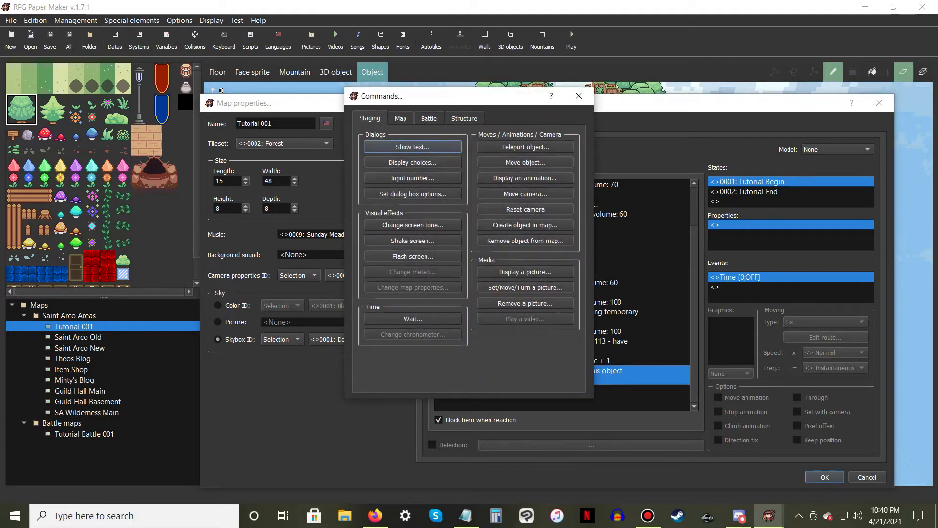
{"action": "left_click", "coordinate": [400, 118]}
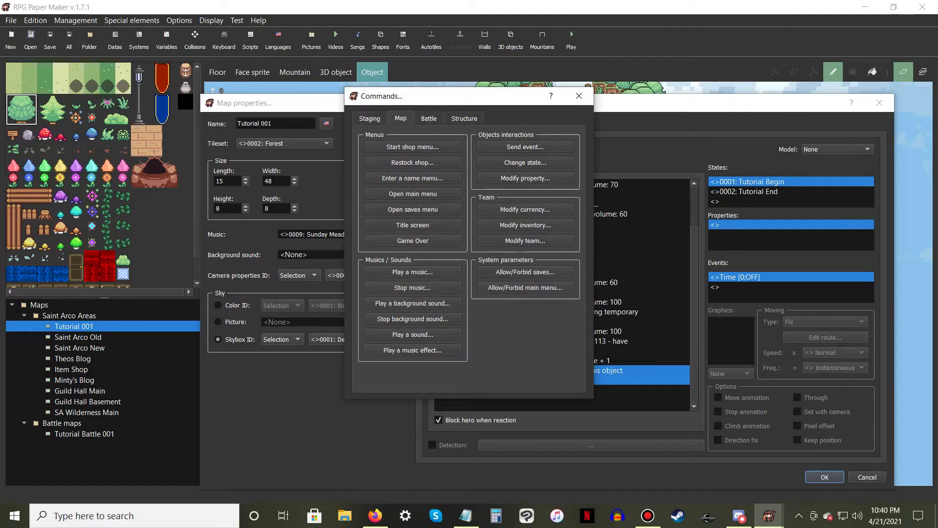
{"action": "left_click", "coordinate": [534, 162]}
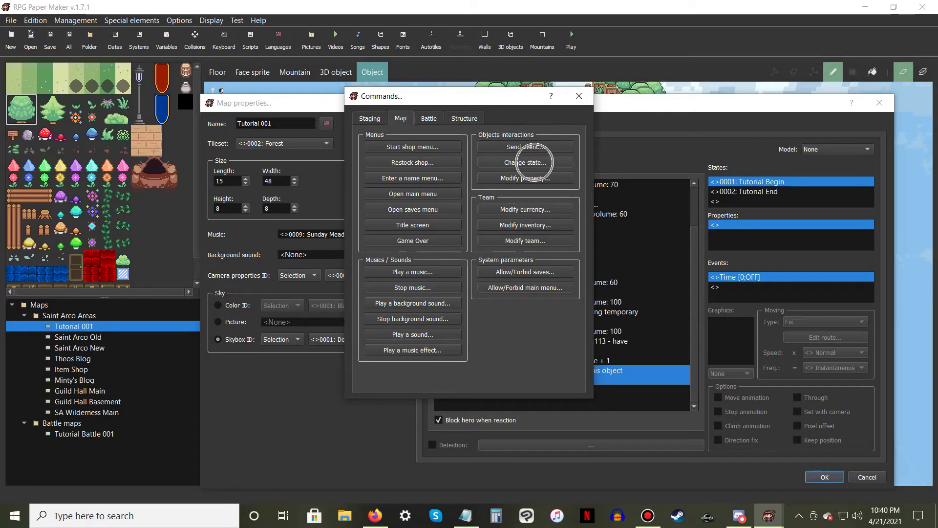
{"action": "left_click", "coordinate": [579, 96]}
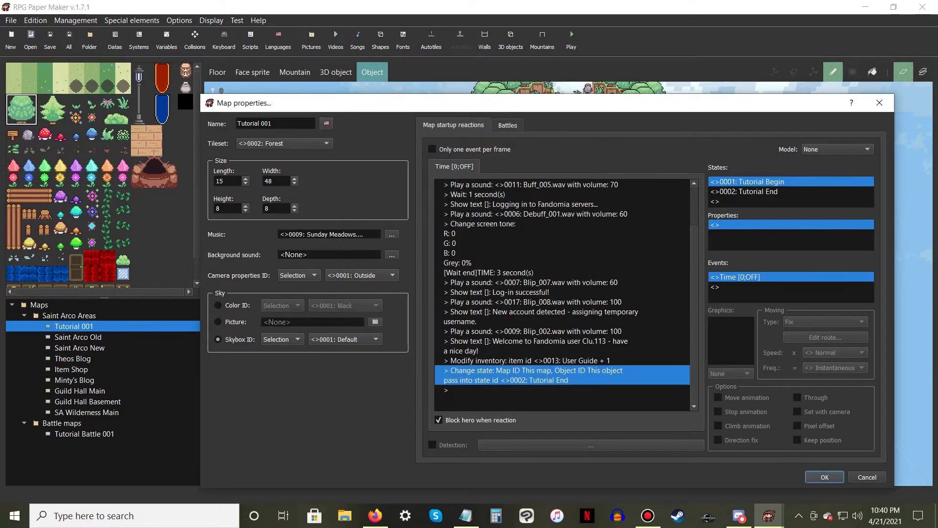
Open the existing Change state command and examine its target object and state choices
{"action": "key", "text": "Return"}
{"action": "left_click", "coordinate": [506, 197]}
{"action": "left_click", "coordinate": [499, 239]}
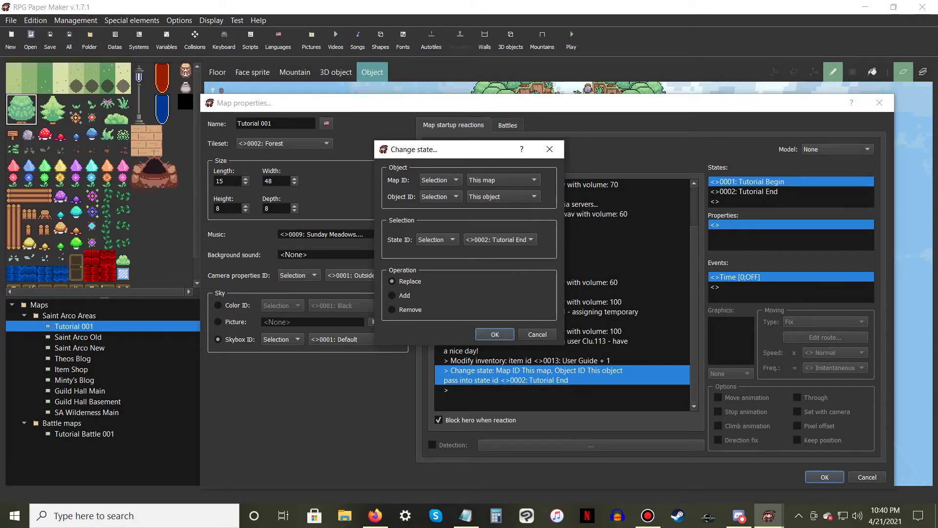
{"action": "left_click", "coordinate": [495, 334]}
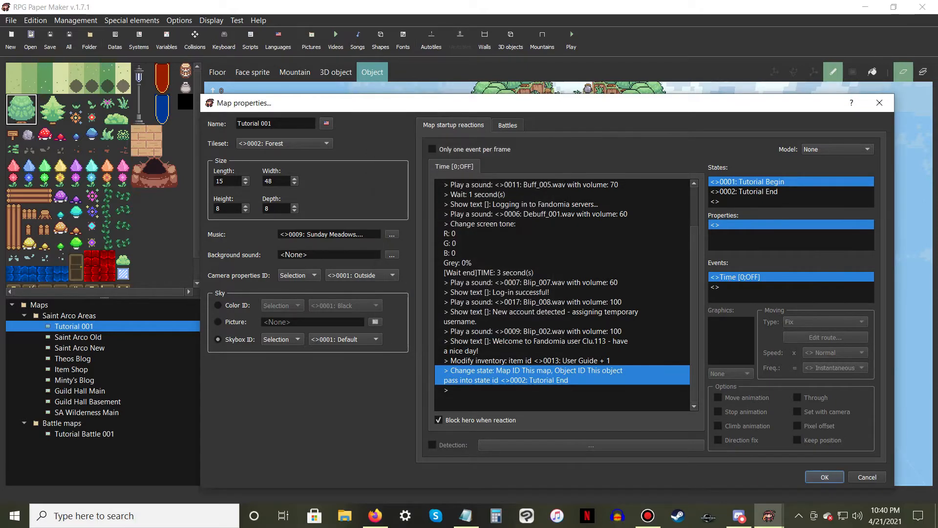
Compare the Tutorial Begin and Tutorial End startup reactions, then close the map properties
{"action": "left_click", "coordinate": [743, 191]}
{"action": "left_click", "coordinate": [748, 182]}
{"action": "left_click", "coordinate": [748, 191]}
{"action": "left_click", "coordinate": [753, 192]}
{"action": "key", "text": "ctrl"}
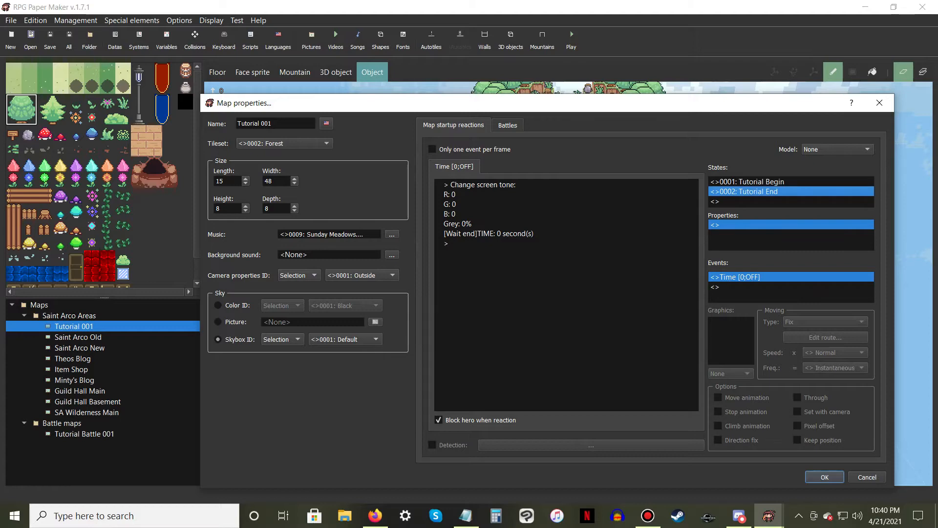
{"action": "key", "text": "Return"}
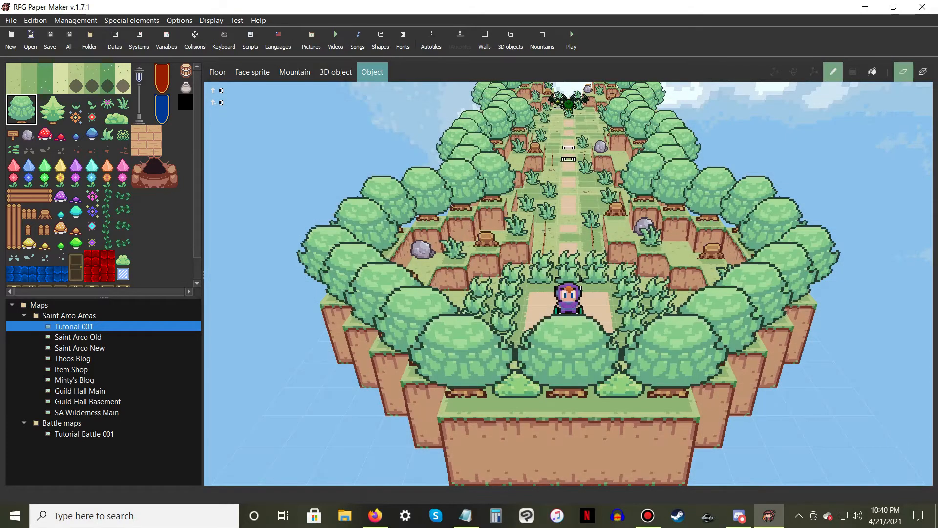
Open the Stop_Event_001 object on the path, review its Hero touch commands, close it and save all maps
{"action": "left_click", "coordinate": [372, 72]}
{"action": "key", "text": "ctrl"}
{"action": "key", "text": "ctrl"}
{"action": "left_click", "coordinate": [373, 89]}
{"action": "key", "text": "w"}
{"action": "key", "text": "w"}
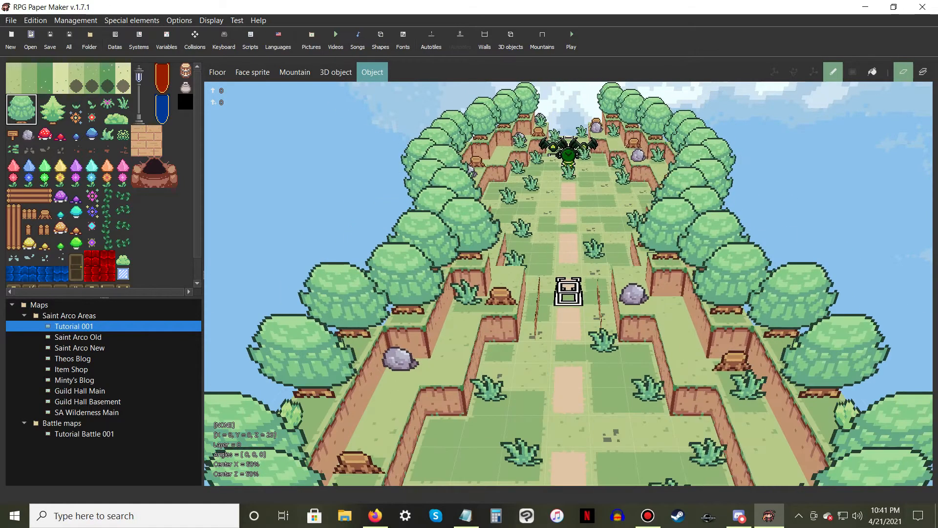
{"action": "right_click", "coordinate": [571, 300]}
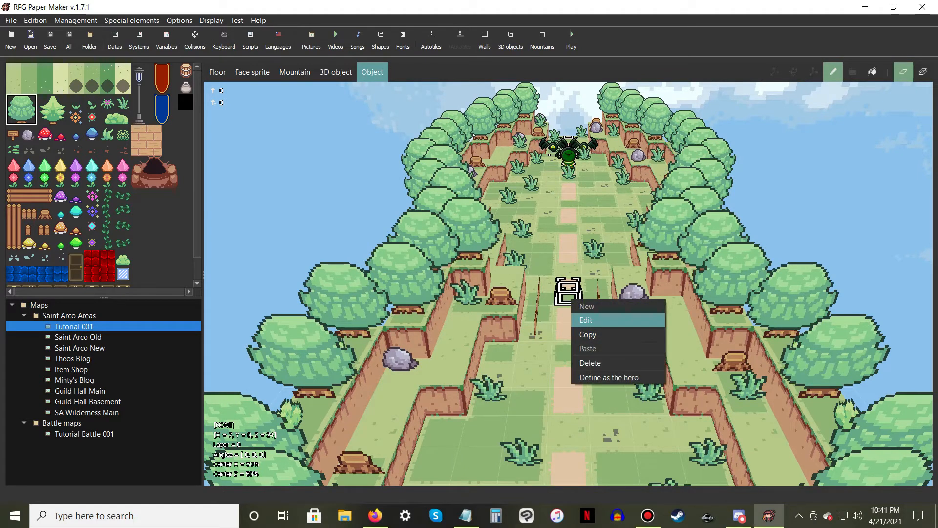
{"action": "left_click", "coordinate": [586, 319]}
{"action": "left_click", "coordinate": [674, 247]}
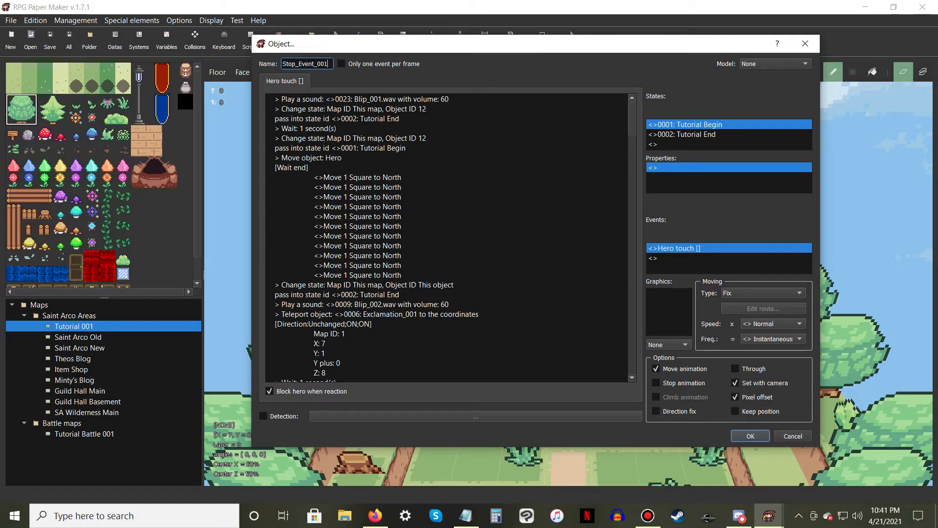
{"action": "left_click", "coordinate": [749, 435]}
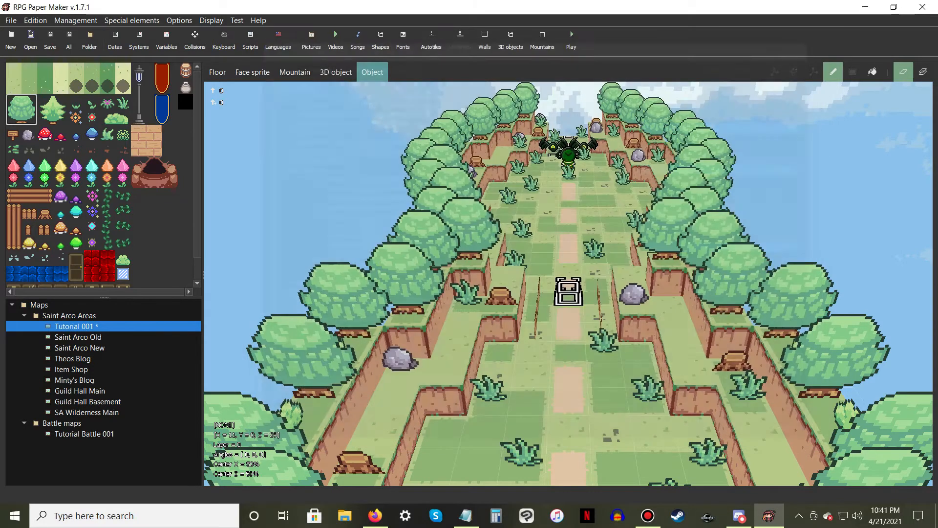
{"action": "left_click", "coordinate": [69, 39]}
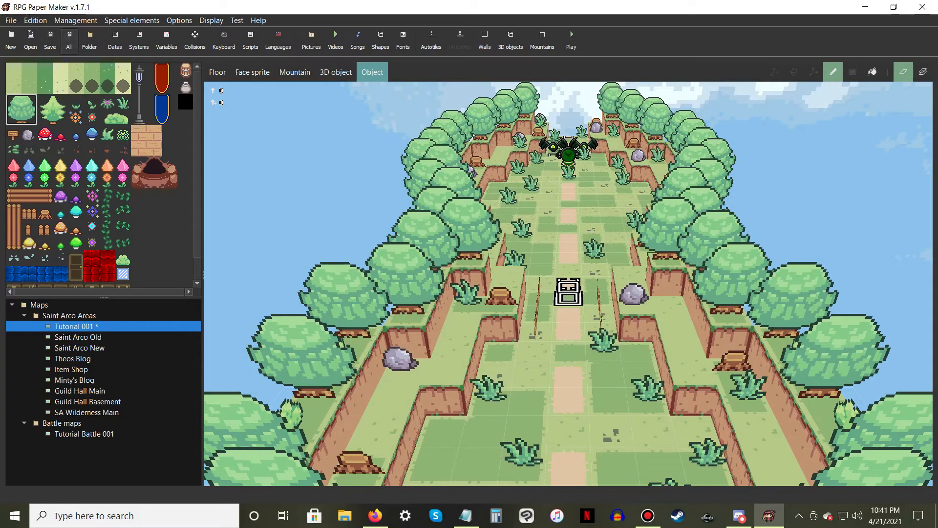
Examine the Change screen tone command settings in the Tutorial 001 startup reaction, then close the map properties
{"action": "right_click", "coordinate": [127, 325]}
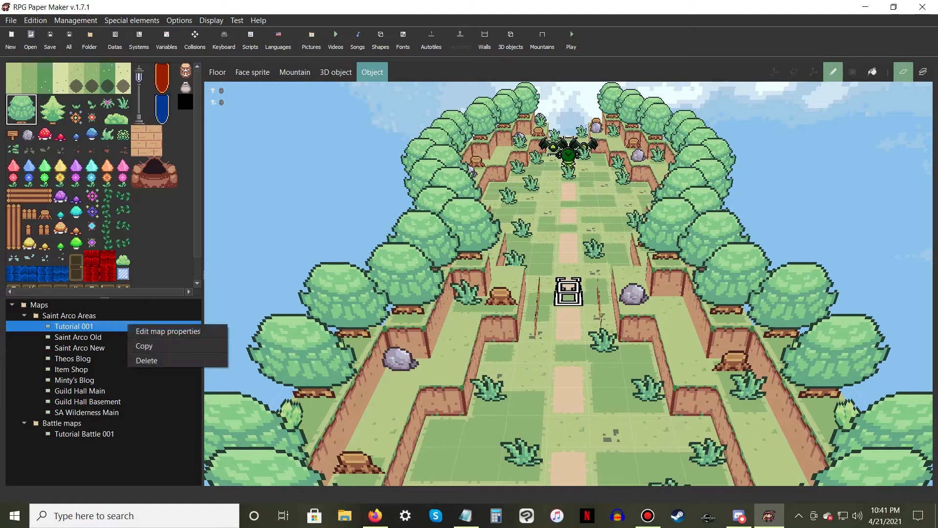
{"action": "left_click", "coordinate": [156, 331]}
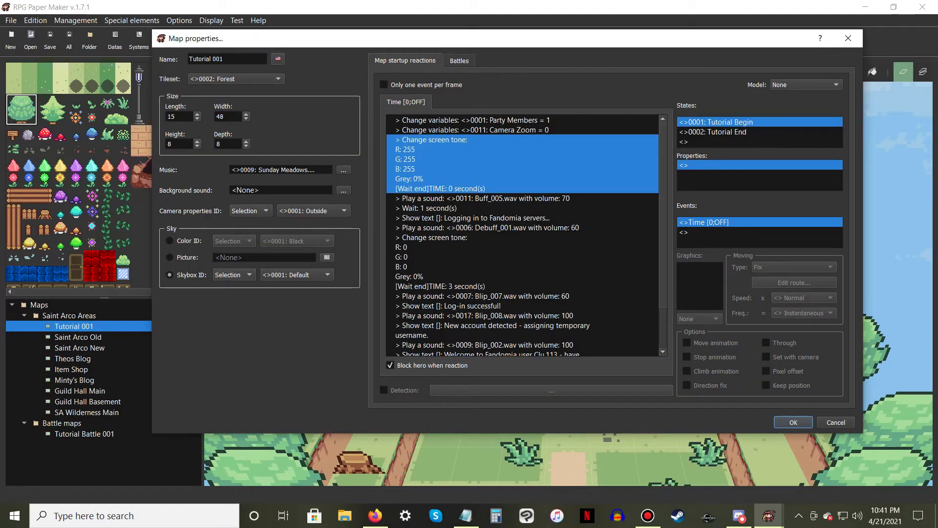
{"action": "right_click", "coordinate": [455, 140]}
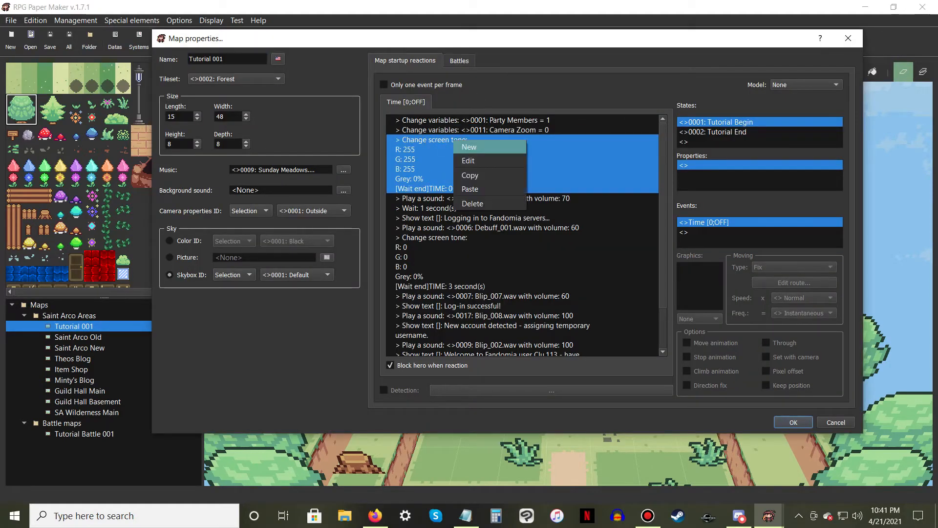
{"action": "left_click", "coordinate": [469, 147]}
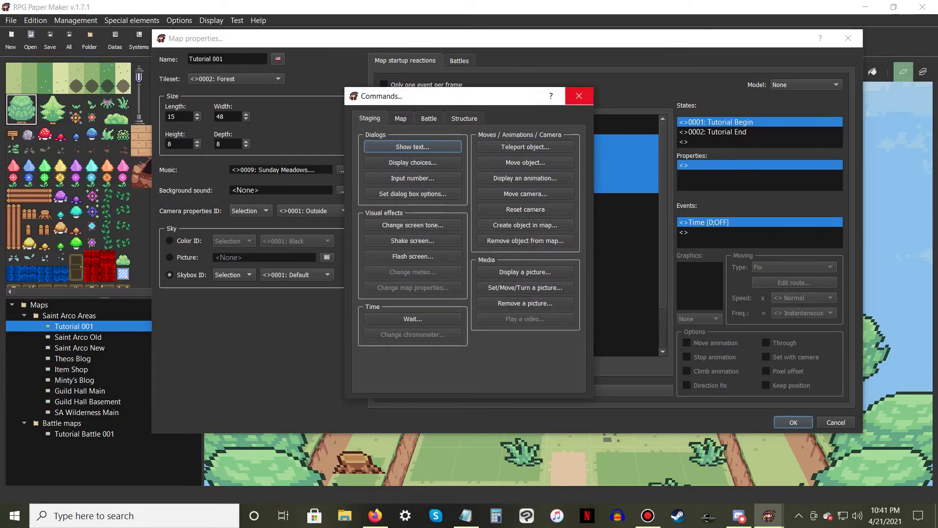
{"action": "left_click", "coordinate": [413, 225]}
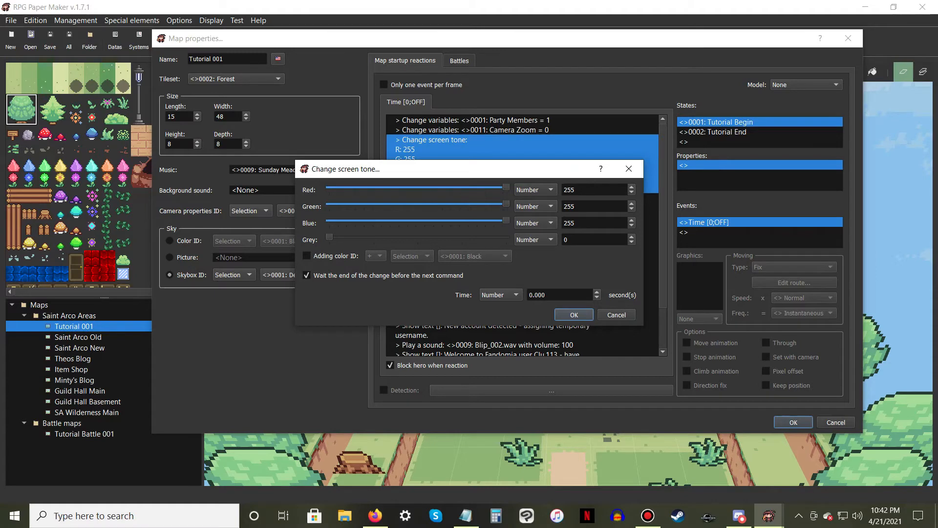
{"action": "key", "text": "Return"}
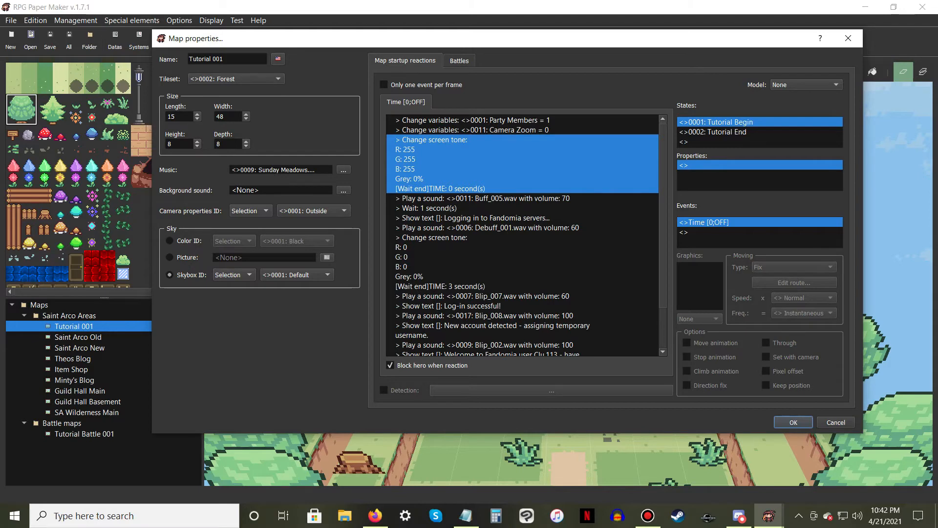
{"action": "key", "text": "Return"}
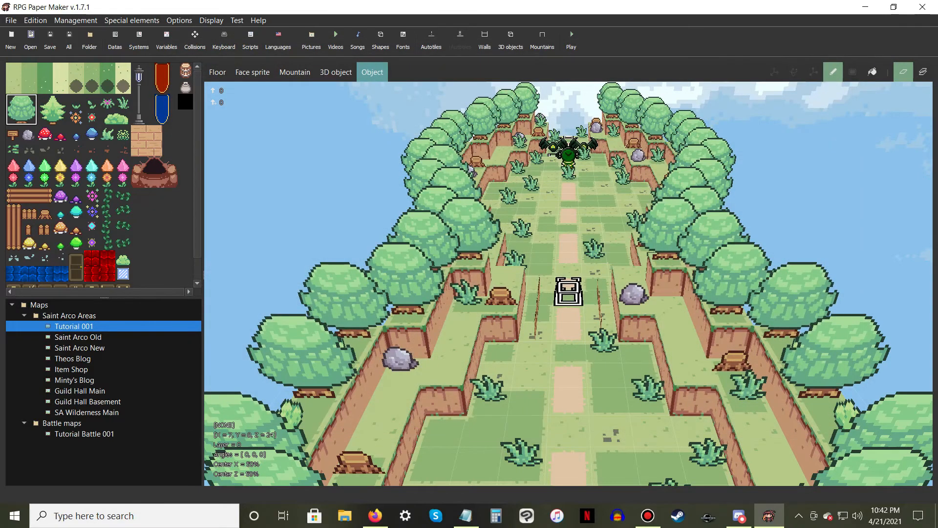
Open Stop_Event_001 and start a new Move object command at the hero's movement entry
{"action": "right_click", "coordinate": [569, 298]}
{"action": "left_click", "coordinate": [585, 307]}
{"action": "left_click", "coordinate": [244, 205]}
{"action": "right_click", "coordinate": [244, 205]}
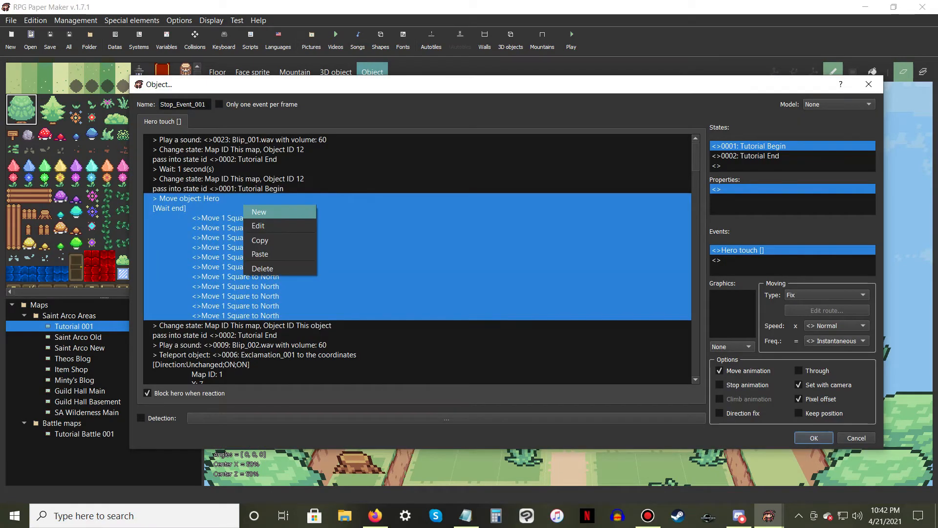
{"action": "left_click", "coordinate": [264, 211]}
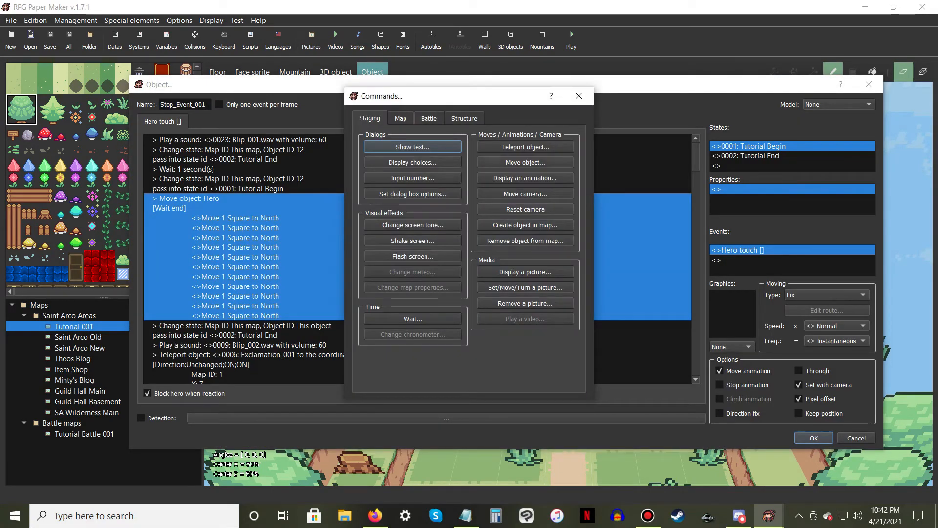
{"action": "left_click", "coordinate": [529, 162]}
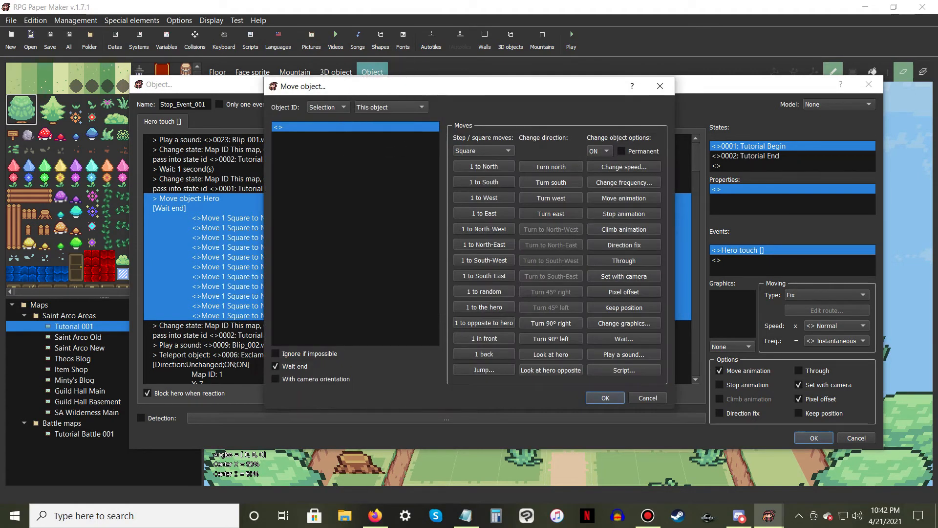
Try Hero and Player as the object to move, then set the target back to This object
{"action": "left_click", "coordinate": [390, 107]}
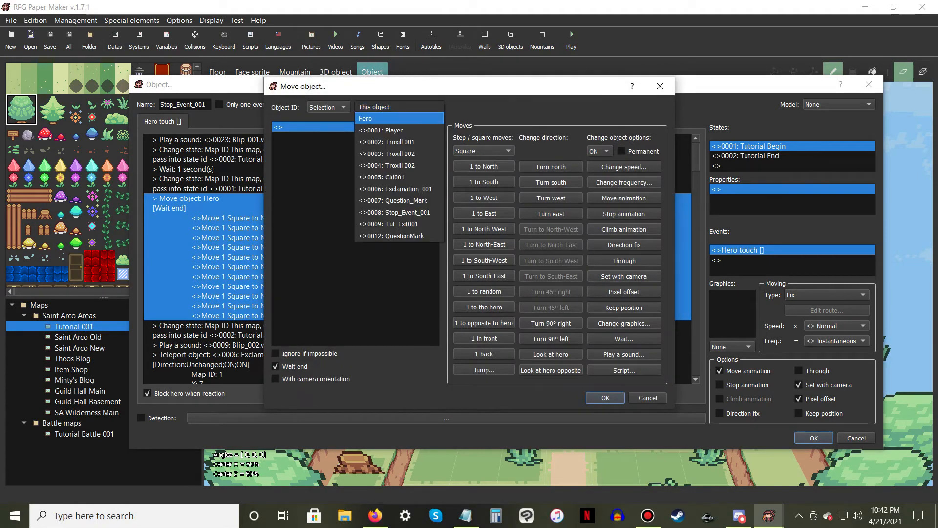
{"action": "left_click", "coordinate": [390, 118]}
{"action": "left_click", "coordinate": [399, 108]}
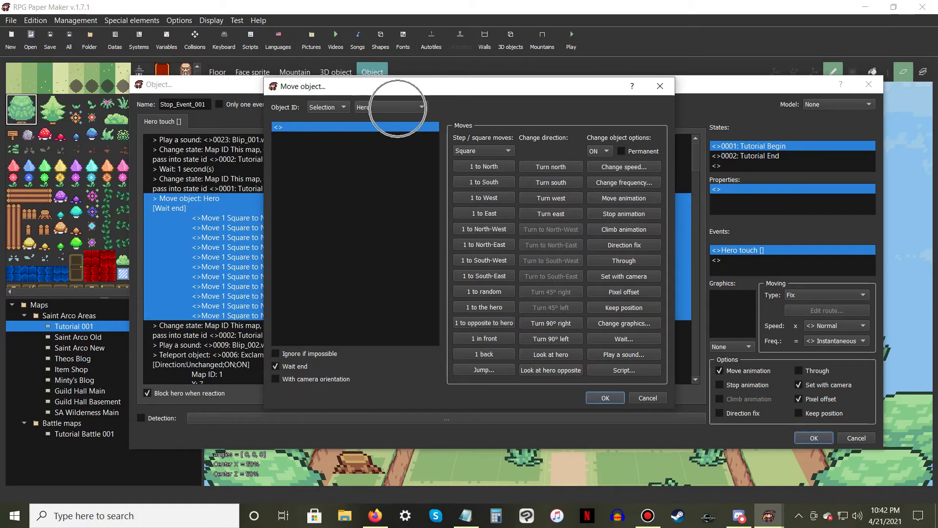
{"action": "left_click", "coordinate": [391, 119]}
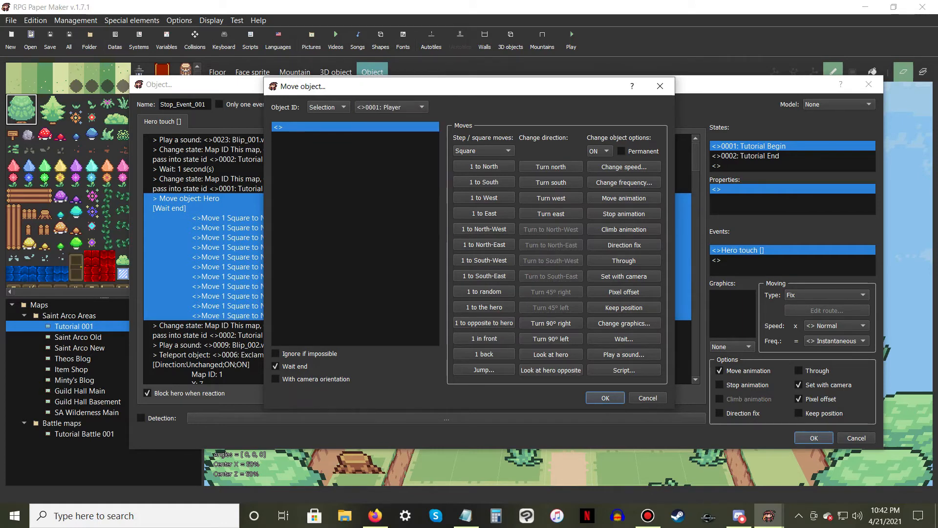
{"action": "left_click", "coordinate": [391, 107]}
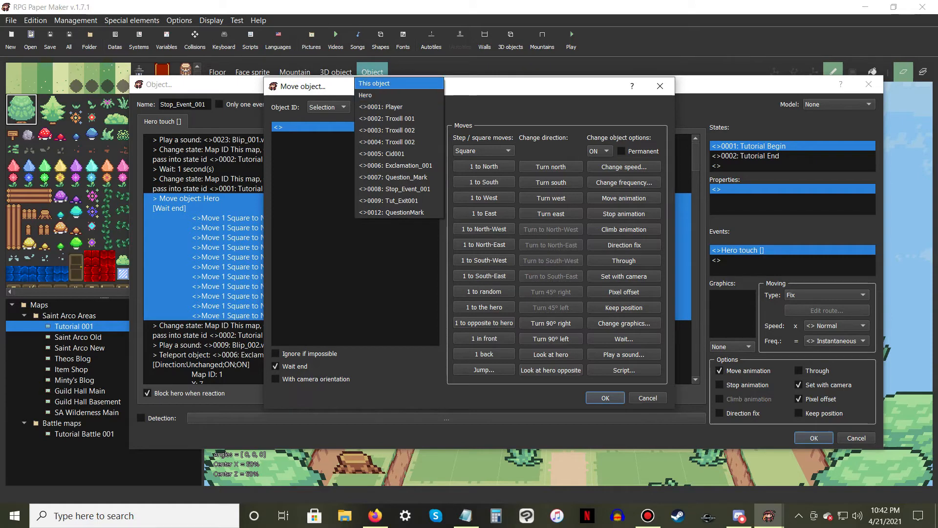
{"action": "left_click", "coordinate": [391, 87]}
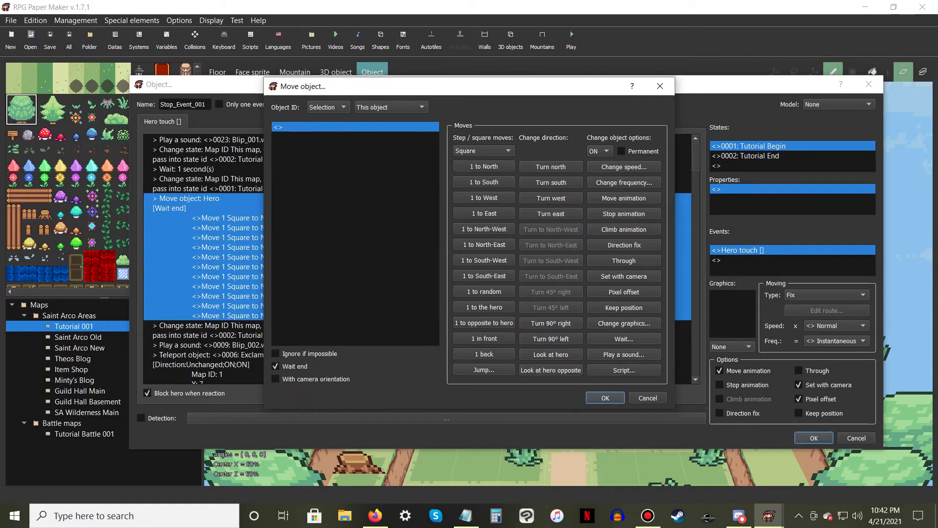
Cancel the new Move object command, examine the hero's existing northward Move object command, and close Stop_Event_001
{"action": "left_click", "coordinate": [647, 398]}
{"action": "left_click", "coordinate": [580, 96]}
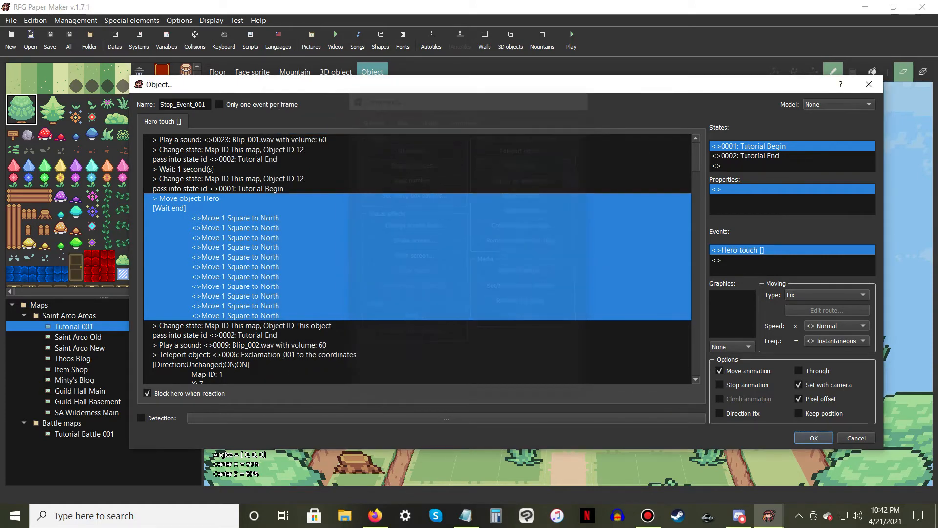
{"action": "key", "text": "space"}
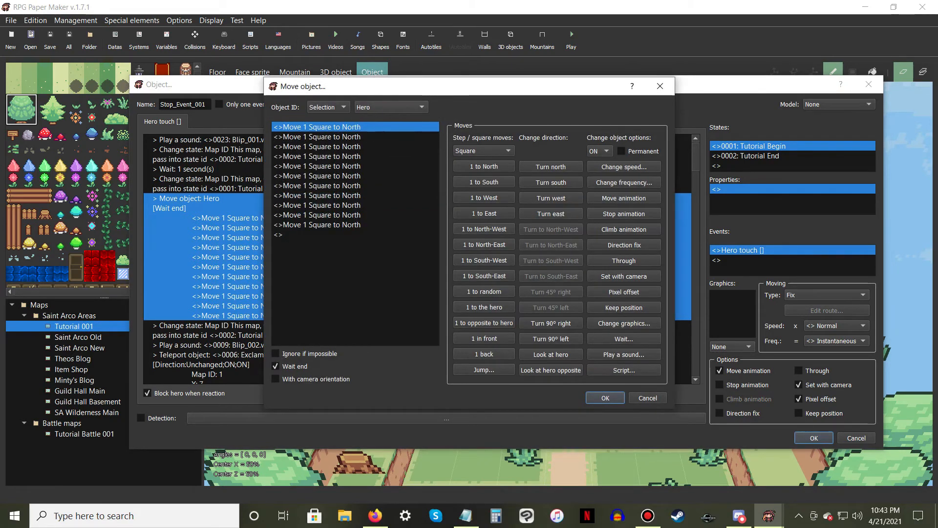
{"action": "left_click", "coordinate": [391, 107]}
{"action": "key", "text": "Escape"}
{"action": "key", "text": "Return"}
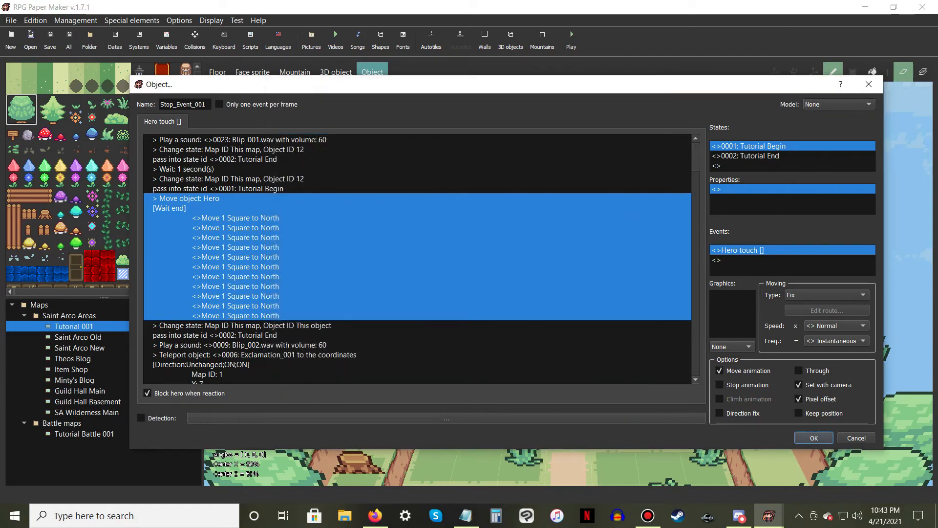
{"action": "key", "text": "Return"}
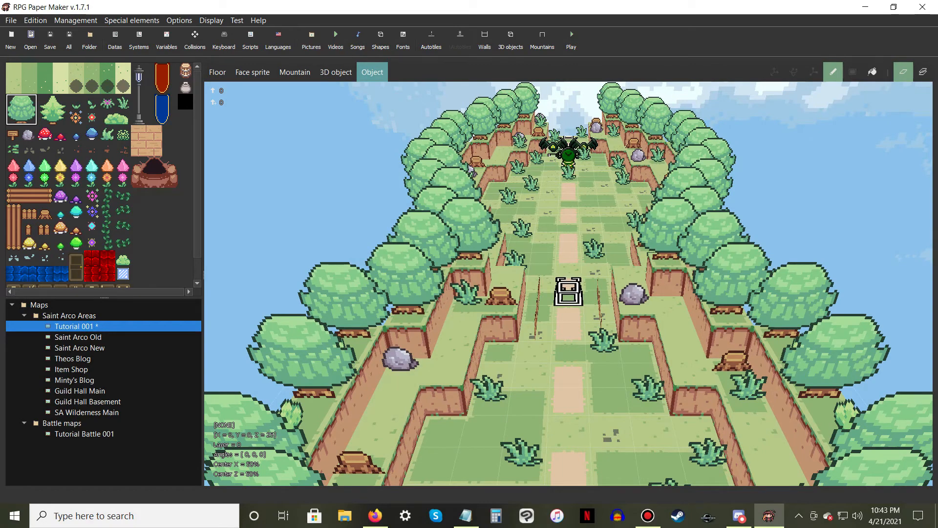
Open the QuestionMark object above the path and compare its graphics in the Tutorial Begin and Tutorial End states
{"action": "scroll", "coordinate": [568, 288], "scroll_direction": "up", "scroll_amount": 1, "text": "ctrl"}
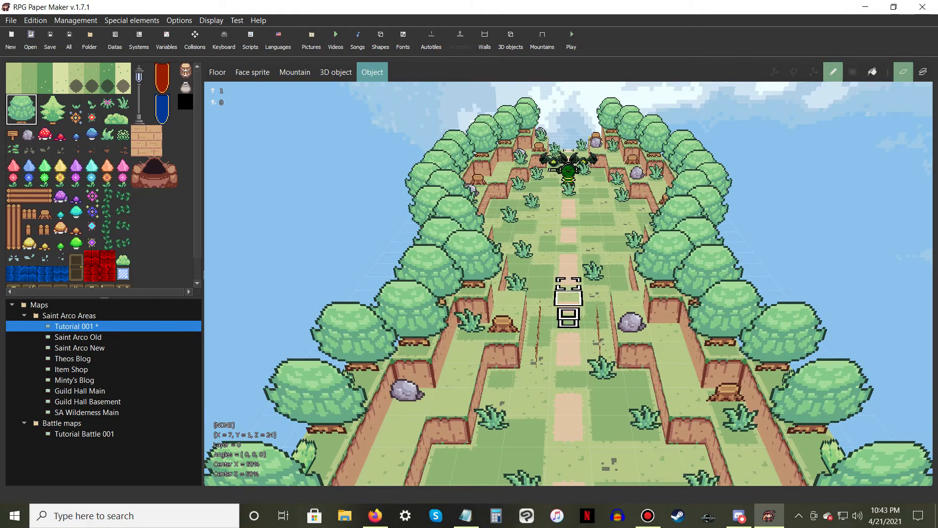
{"action": "left_click", "coordinate": [567, 316]}
{"action": "key", "text": "ctrl"}
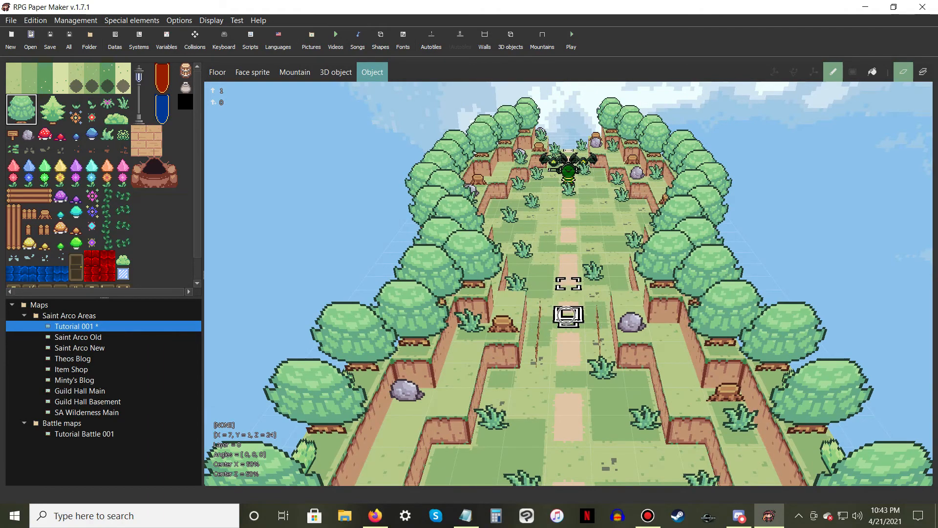
{"action": "right_click", "coordinate": [567, 315]}
{"action": "left_click", "coordinate": [582, 336]}
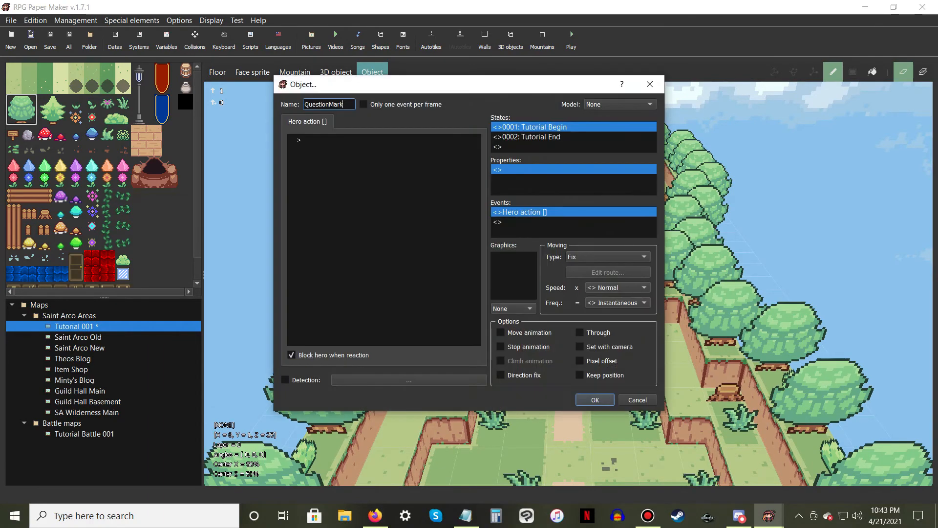
{"action": "key", "text": "ctrl"}
{"action": "key", "text": "ctrl"}
{"action": "left_click", "coordinate": [560, 136]}
{"action": "key", "text": "ctrl"}
{"action": "key", "text": "ctrl"}
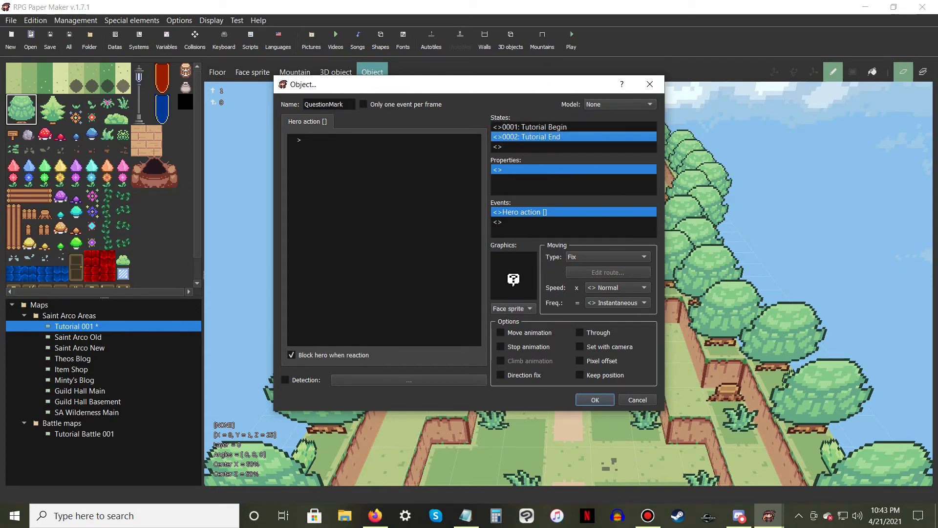
{"action": "key", "text": "Up"}
{"action": "key", "text": "Return"}
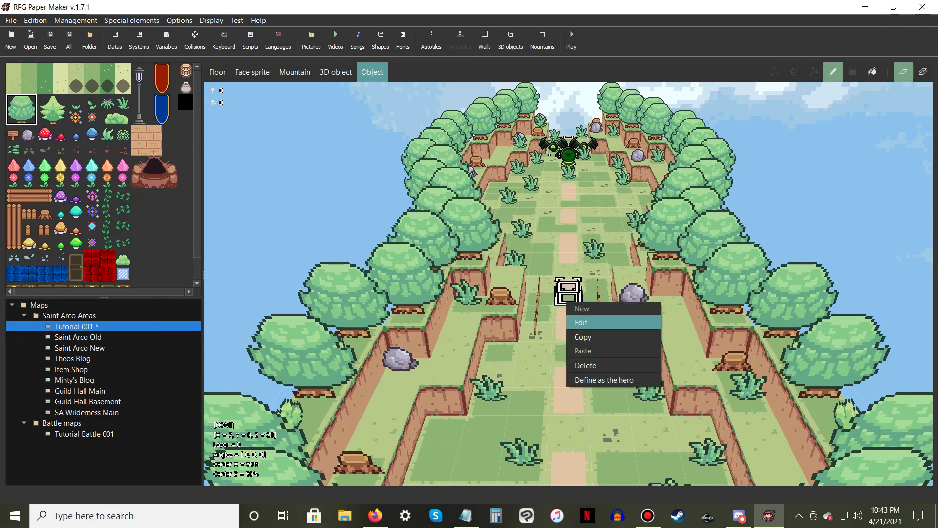
Reopen Stop_Event_001 and locate the Change state command among the Map commands offered at its first state change
{"action": "left_click", "coordinate": [581, 323]}
{"action": "left_click", "coordinate": [380, 154]}
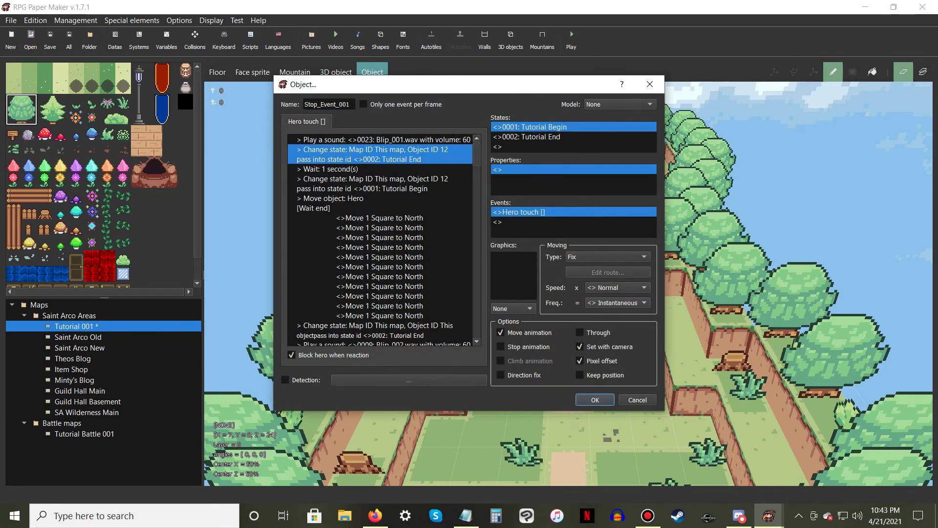
{"action": "right_click", "coordinate": [424, 151]}
{"action": "left_click", "coordinate": [437, 158]}
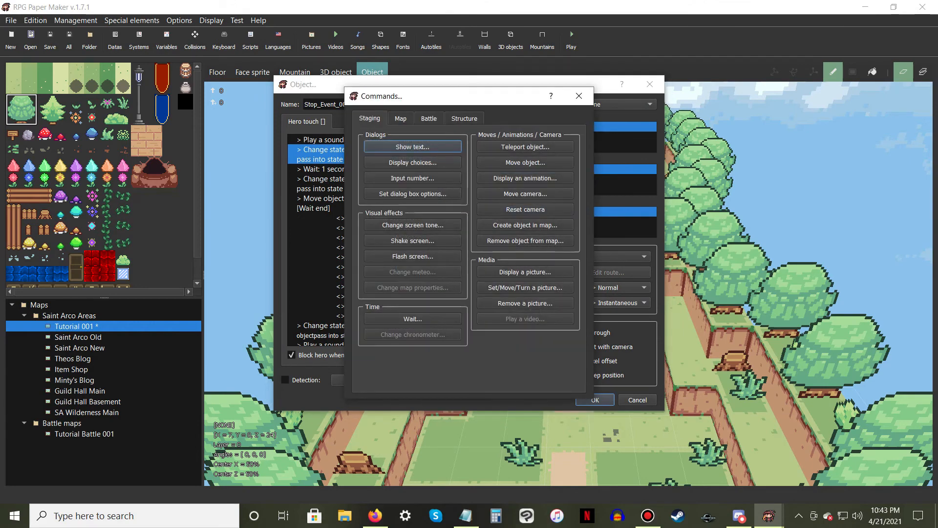
{"action": "left_click", "coordinate": [400, 118]}
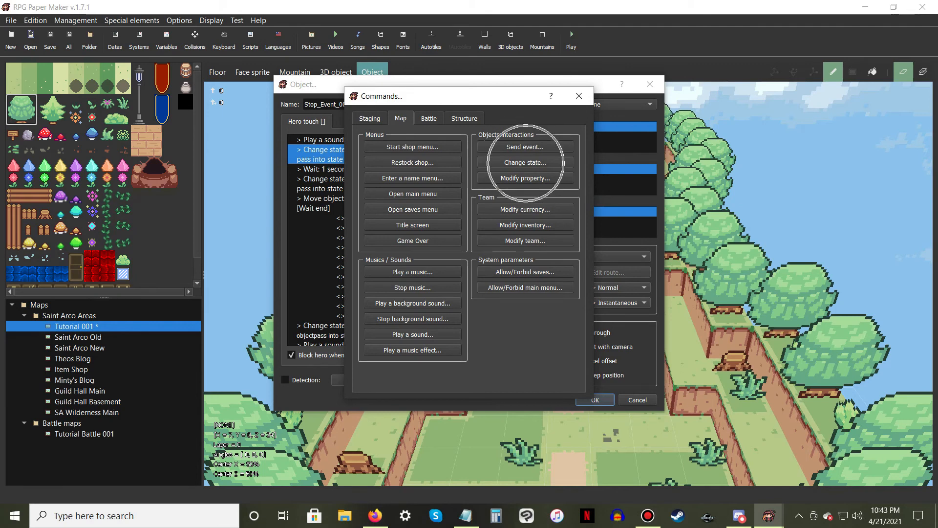
{"action": "key", "text": "ctrl"}
{"action": "left_click", "coordinate": [579, 96]}
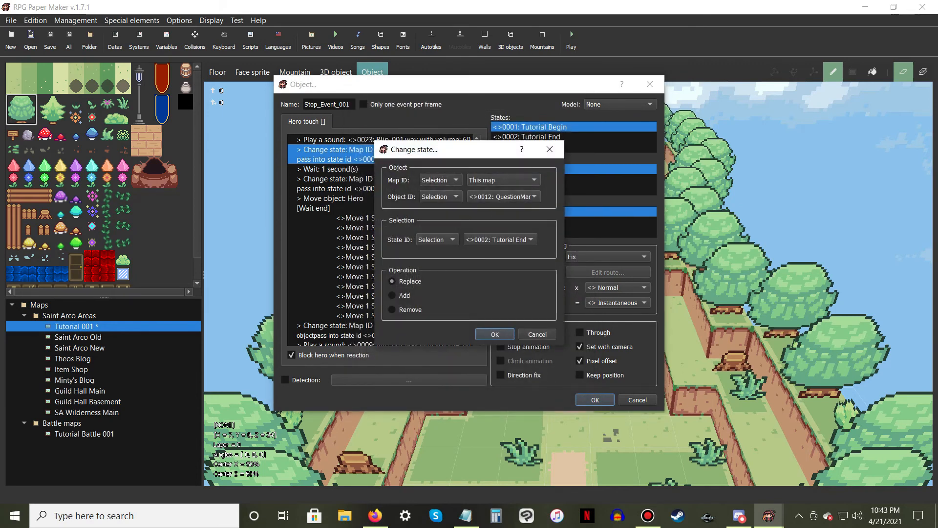
Review the object and state choices of the first Change state command, keeping QuestionMark and Tutorial End, and close the object
{"action": "left_click", "coordinate": [514, 197]}
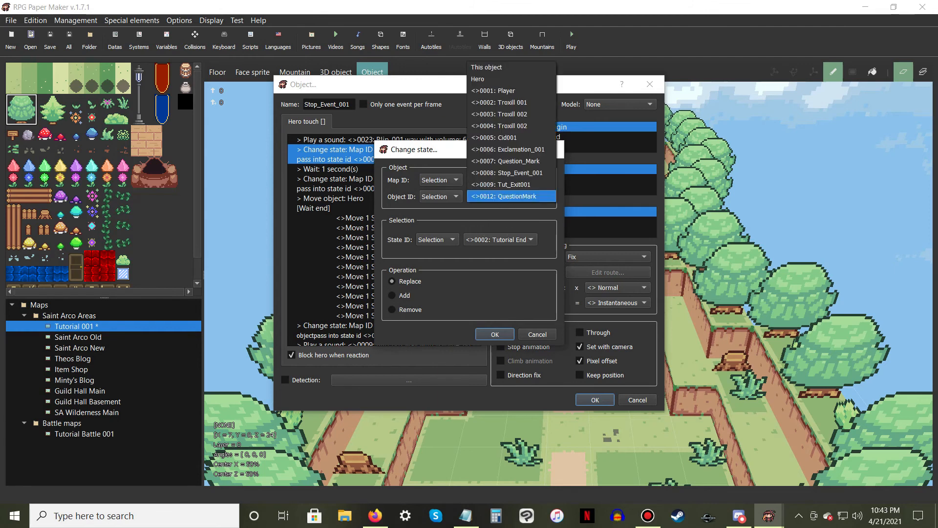
{"action": "left_click", "coordinate": [511, 196]}
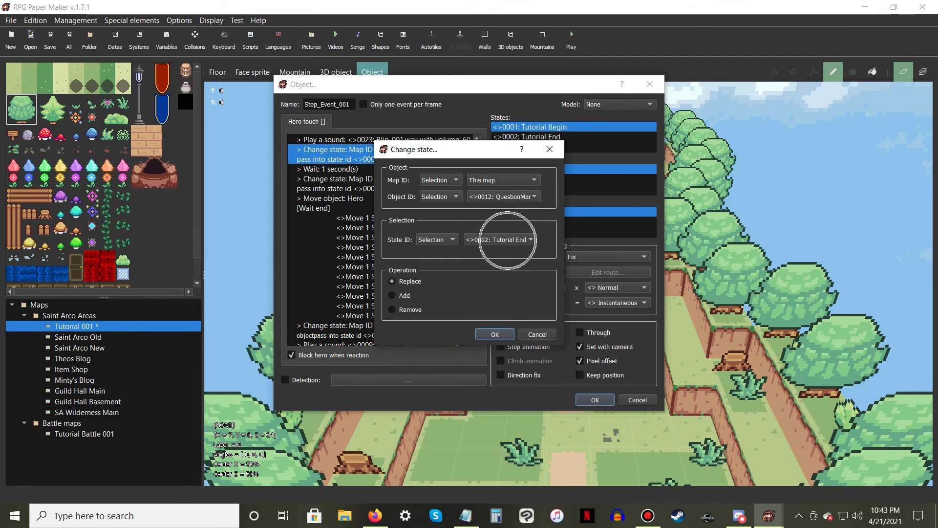
{"action": "left_click", "coordinate": [508, 239]}
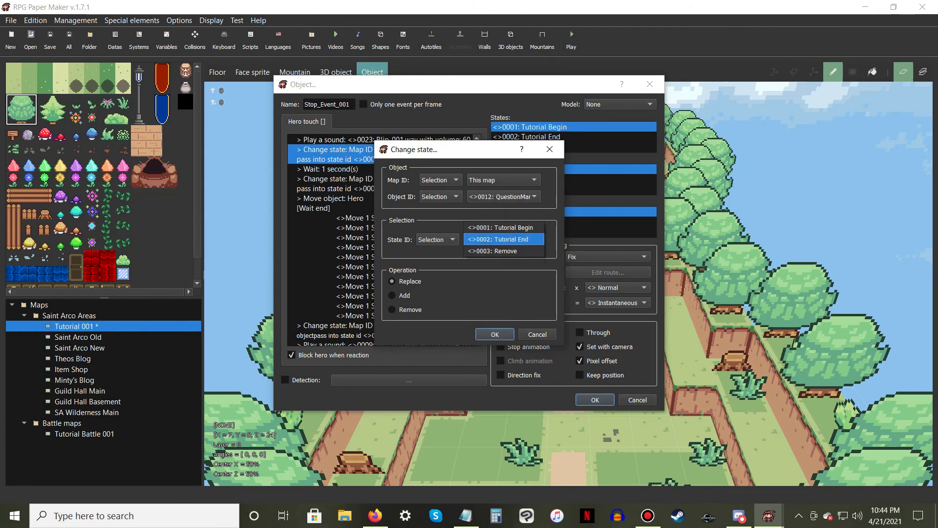
{"action": "left_click", "coordinate": [507, 239]}
{"action": "key", "text": "Return"}
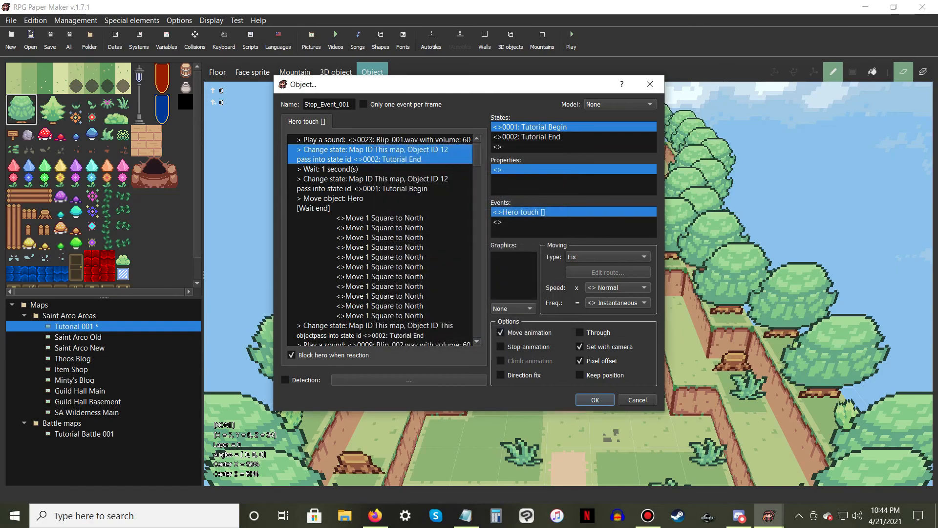
{"action": "key", "text": "Return"}
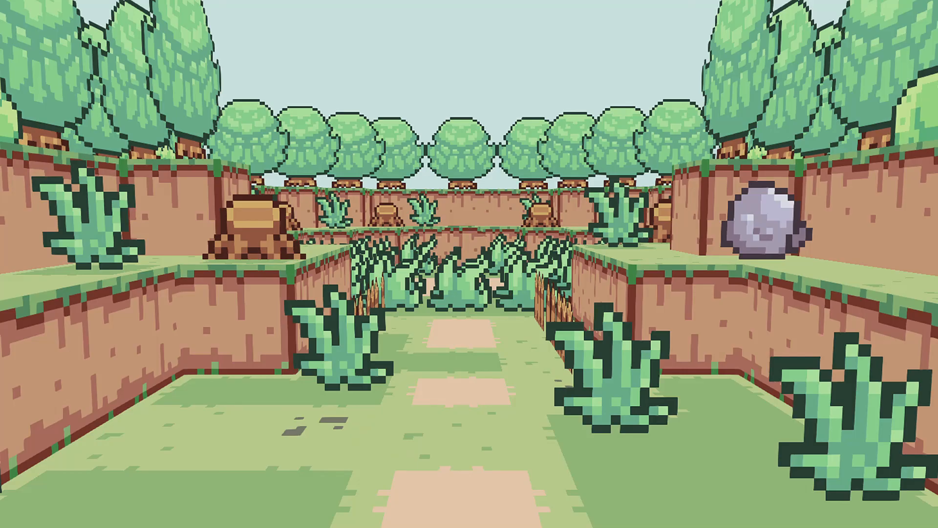